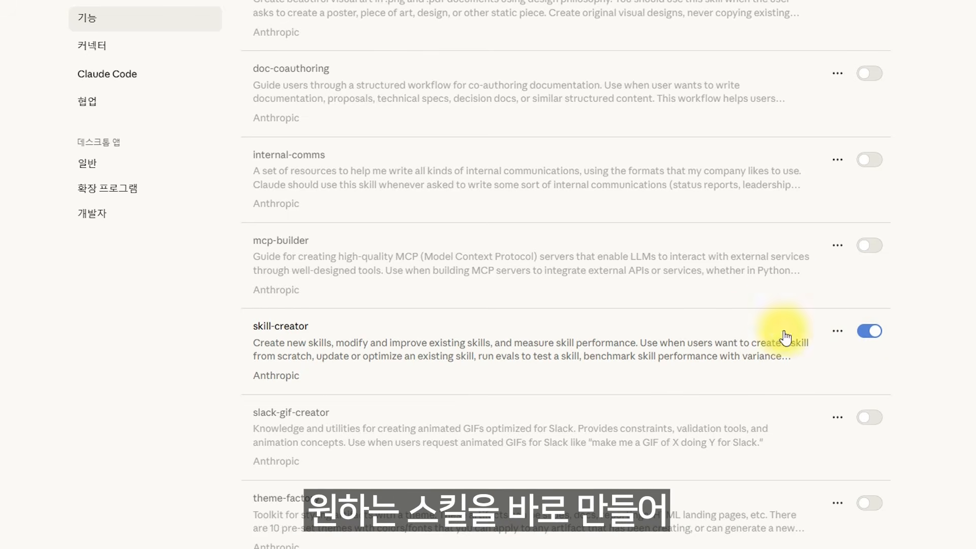
# Add a new skill from the personal skills list using the "Claude와 함께 창작하기" option
pyautogui.click(281, 321)
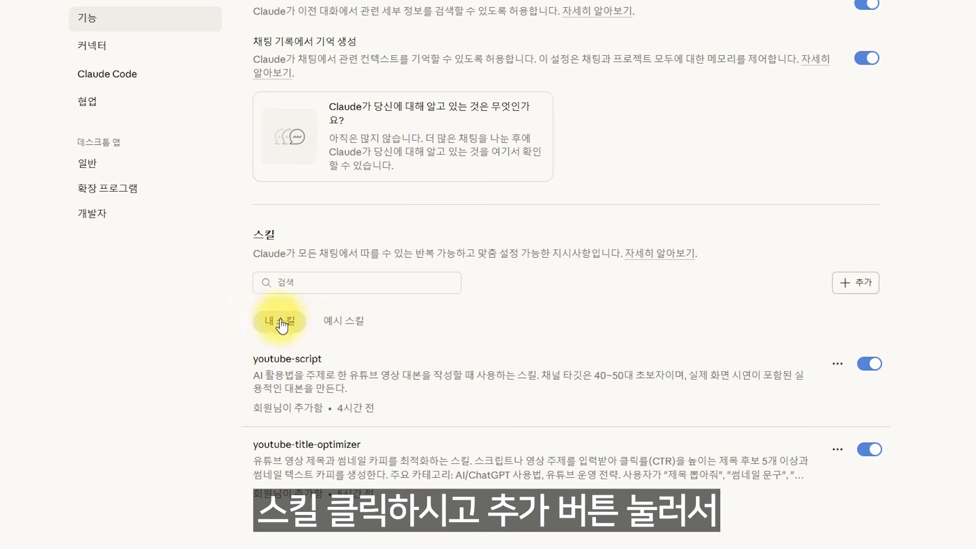
pyautogui.click(851, 285)
pyautogui.click(451, 176)
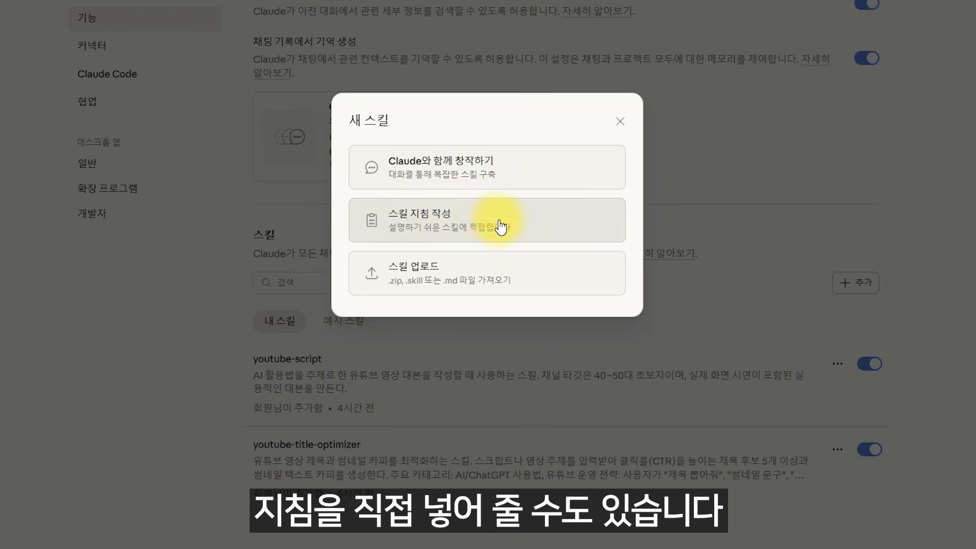
pyautogui.click(472, 172)
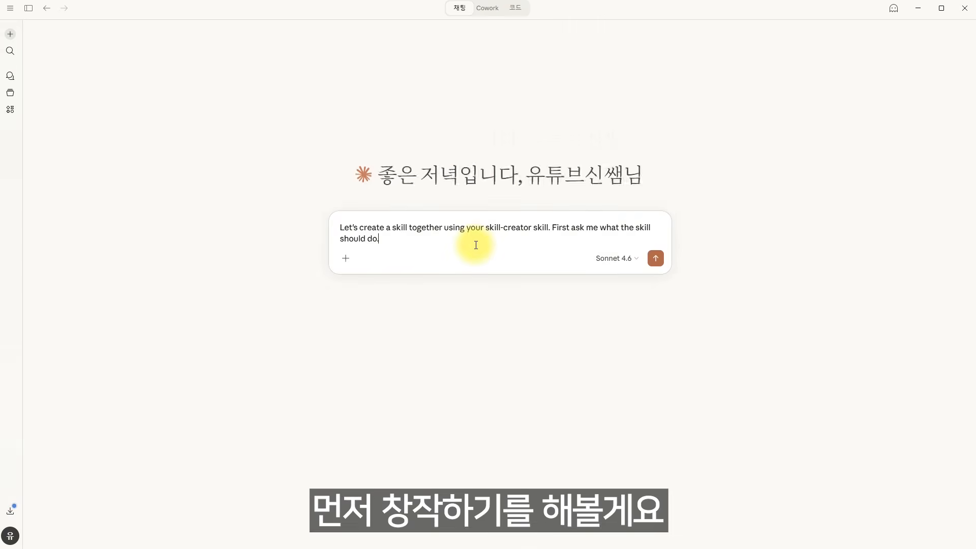
# Send the prefilled prompt asking Claude to create a skill together with the skill-creator skill
pyautogui.moveTo(347, 225); pyautogui.dragTo(398, 243)
pyautogui.click(402, 241)
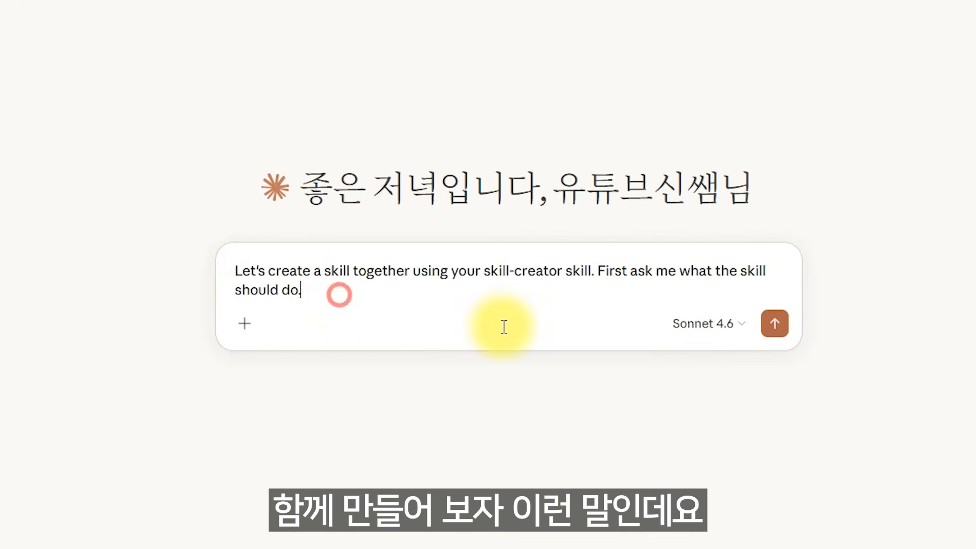
pyautogui.click(781, 323)
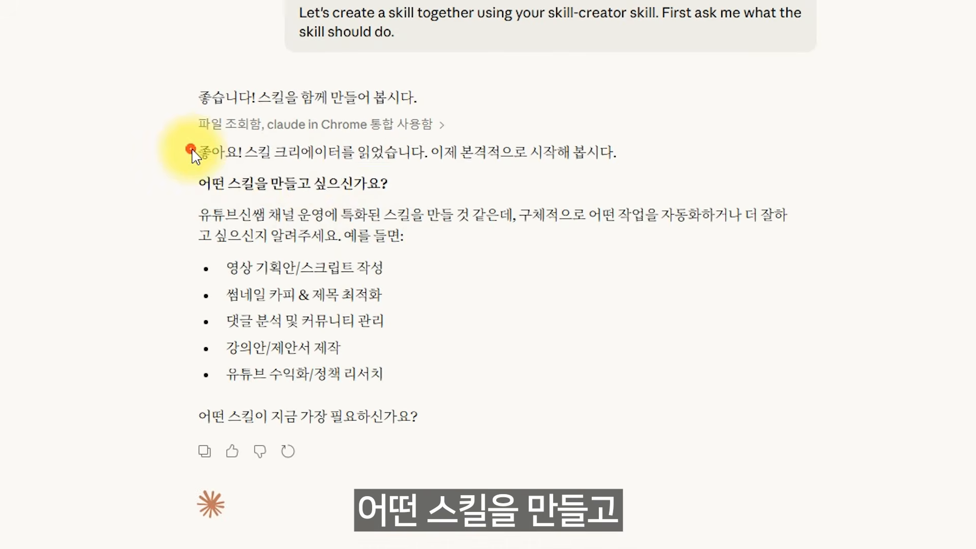
# Read Claude's questions about which skill to make and what the newsletter should contain
pyautogui.moveTo(196, 152); pyautogui.dragTo(229, 202)
pyautogui.click(277, 191)
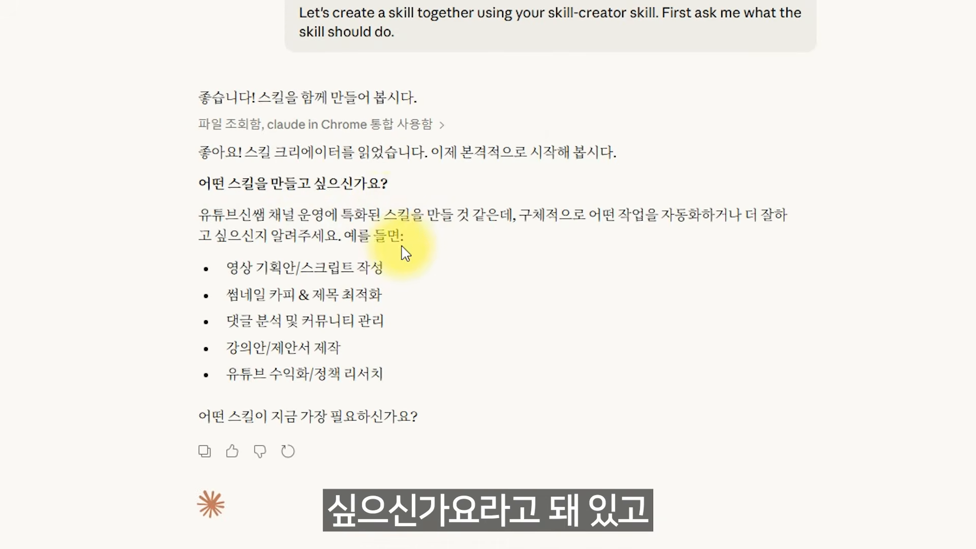
pyautogui.moveTo(195, 194); pyautogui.dragTo(356, 310)
pyautogui.click(356, 318)
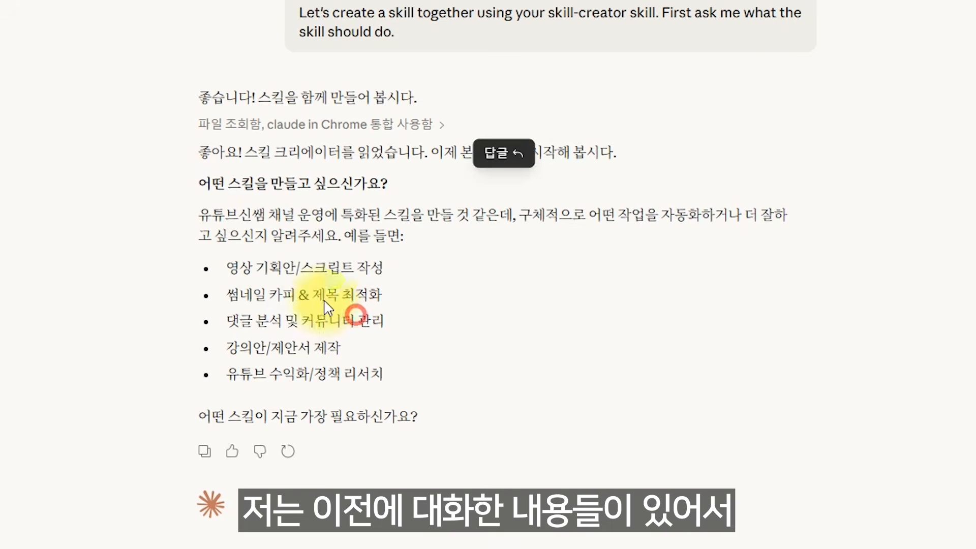
pyautogui.moveTo(196, 187); pyautogui.dragTo(360, 375)
pyautogui.click(411, 383)
pyautogui.click(262, 309)
pyautogui.moveTo(451, 426); pyautogui.dragTo(210, 215)
pyautogui.click(516, 414)
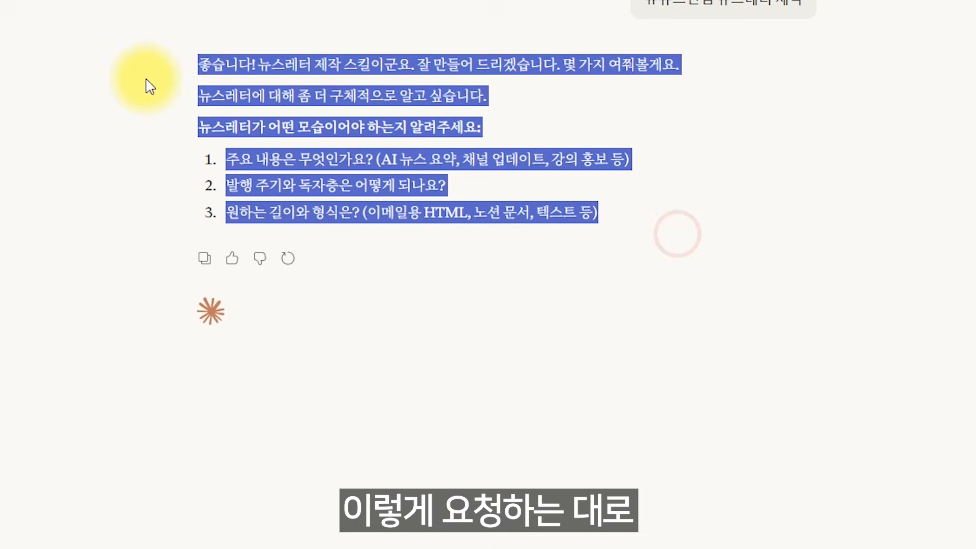
pyautogui.click(490, 271)
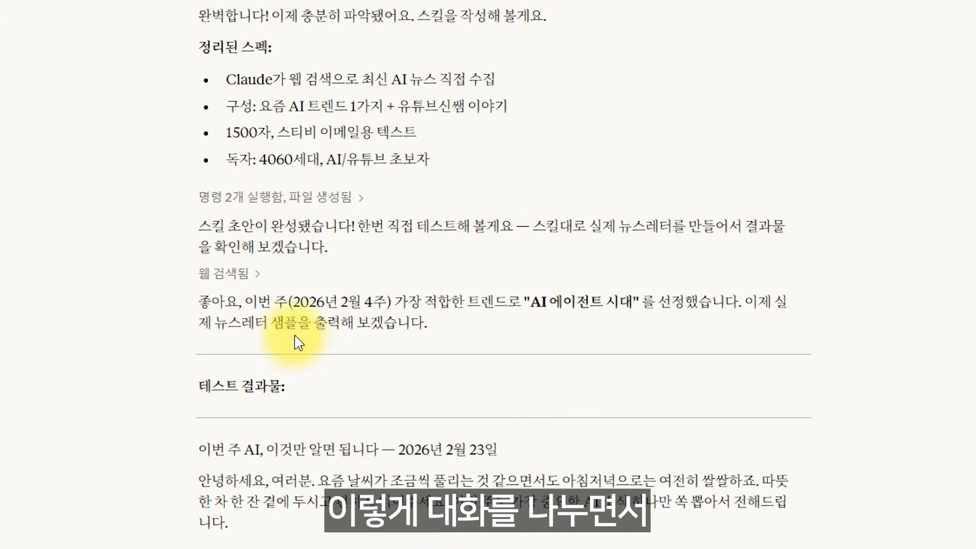
# Examine the drafted newsletter skill's spec summary and its sample newsletter down to the feedback questions
pyautogui.moveTo(198, 197); pyautogui.dragTo(468, 371)
pyautogui.click(469, 370)
pyautogui.scroll(-6, 392, 407)
pyautogui.moveTo(787, 147); pyautogui.dragTo(711, 478)
pyautogui.scroll(-2, 838, 327)
pyautogui.moveTo(199, 234); pyautogui.dragTo(676, 544)
pyautogui.click(676, 544)
pyautogui.scroll(-12, 493, 275)
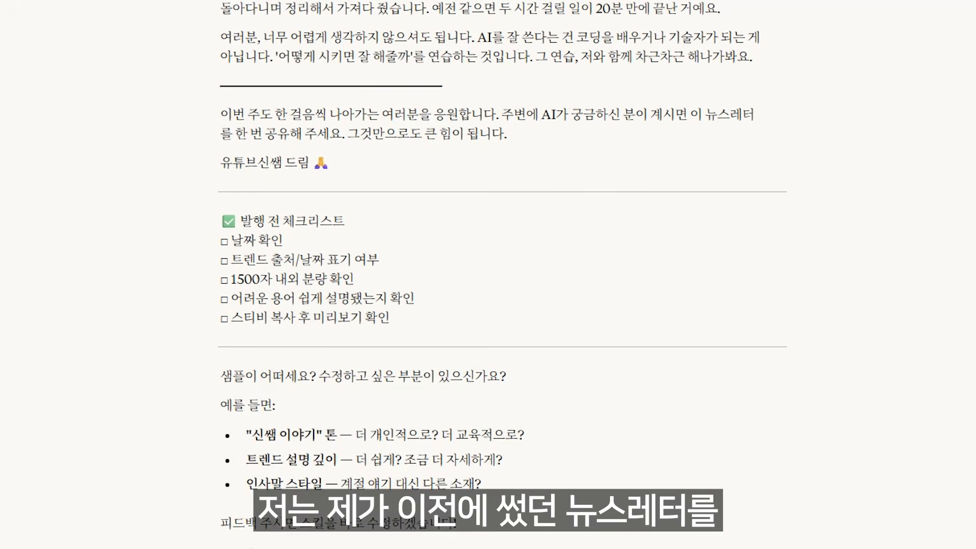
# Paste a previously written newsletter as the style reference and review the restyled newsletter draft
pyautogui.hotkey('ctrl', 'v')
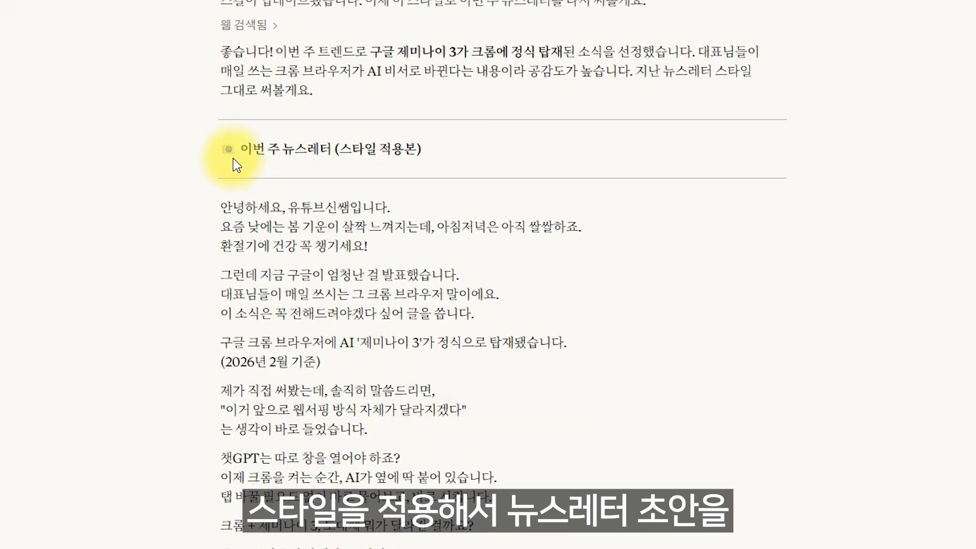
pyautogui.moveTo(227, 159); pyautogui.dragTo(497, 370)
pyautogui.click(504, 424)
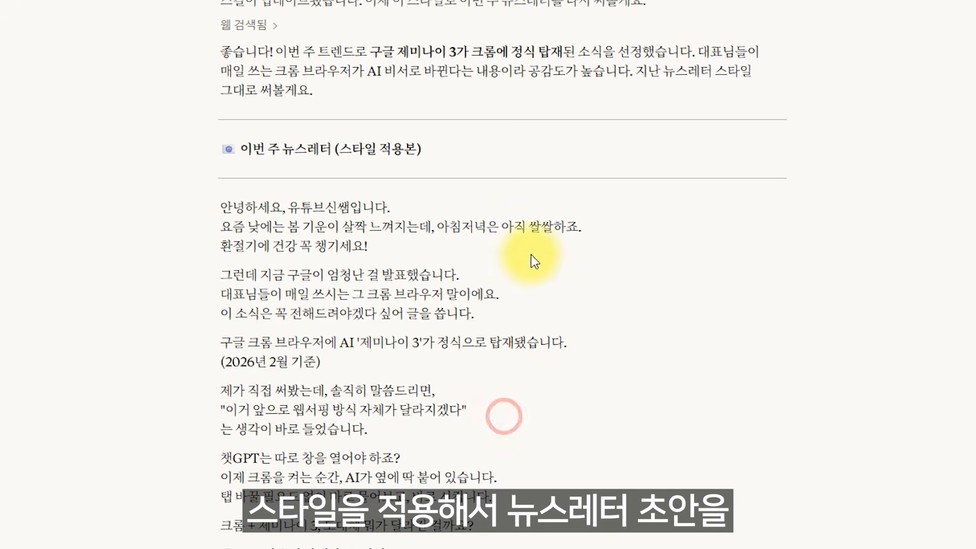
pyautogui.moveTo(531, 257); pyautogui.dragTo(585, 524)
pyautogui.click(584, 523)
pyautogui.scroll(-3, 692, 451)
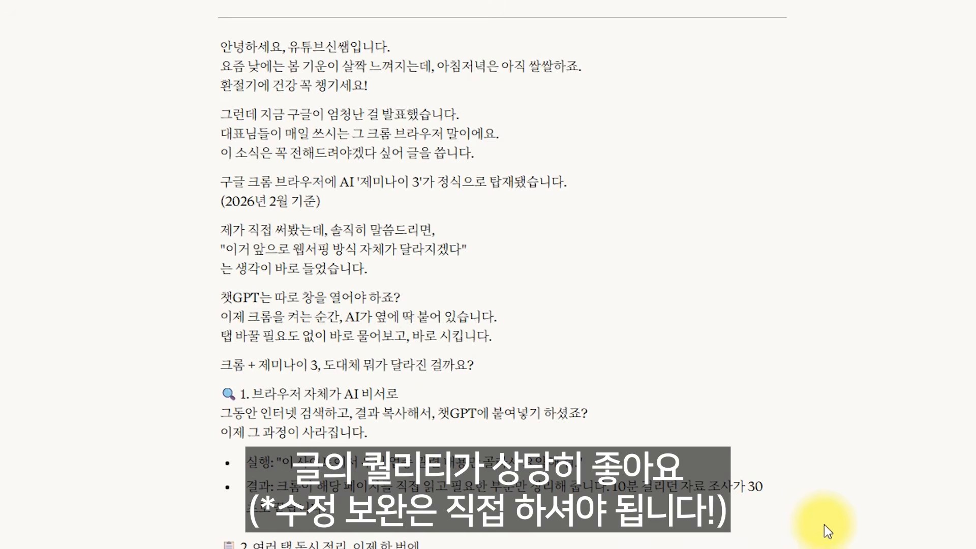
pyautogui.scroll(-3, 823, 524)
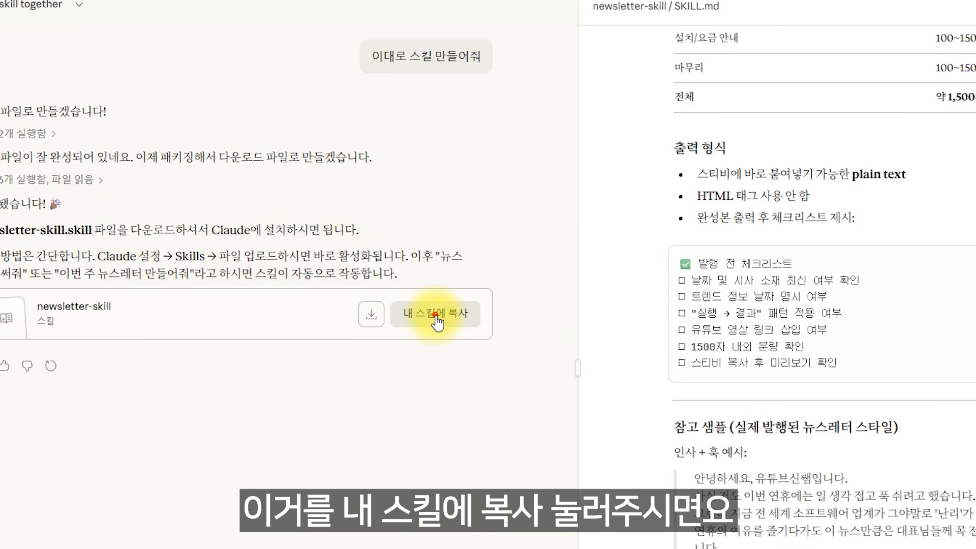
# Copy the finished newsletter-skill to the personal skills and open the skill management page
pyautogui.click(436, 318)
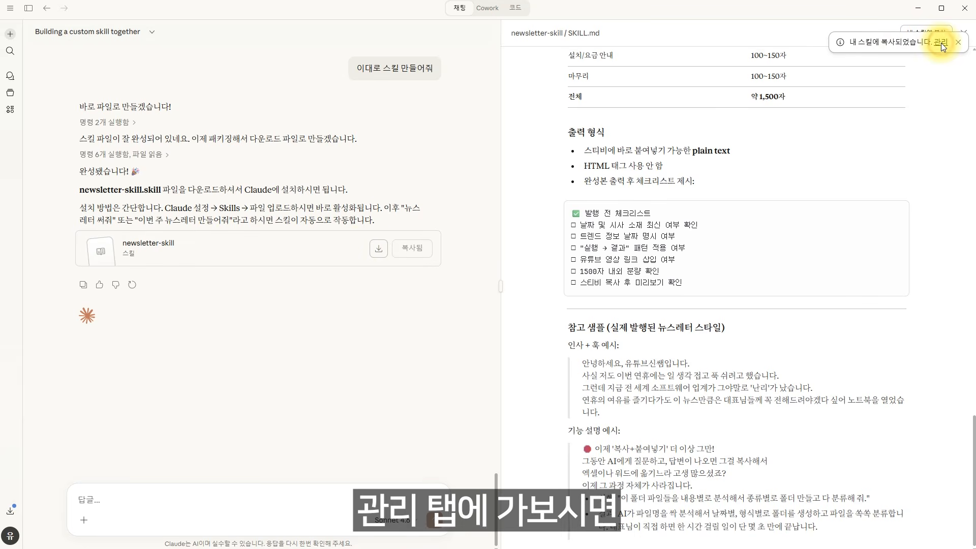
pyautogui.click(941, 43)
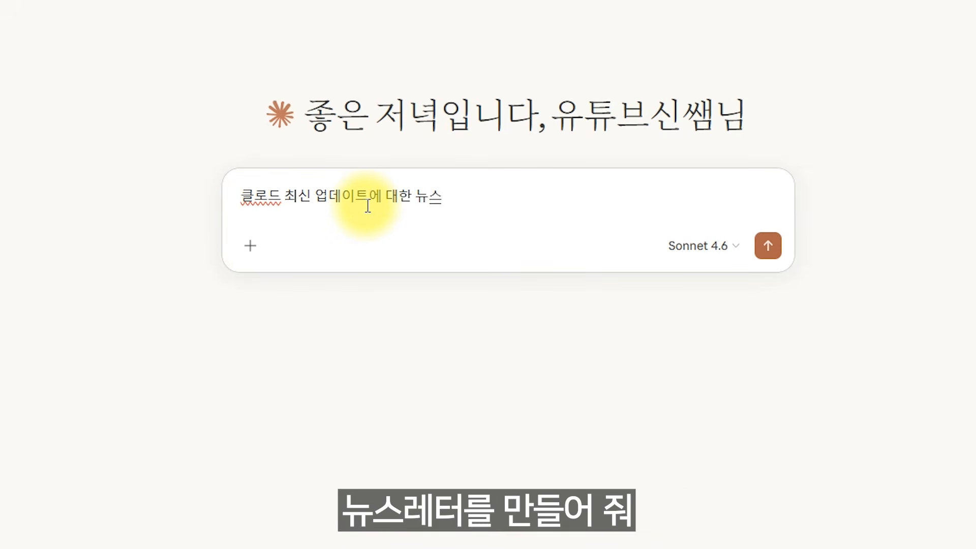
# Request a newsletter about the latest Claude updates in a new chat and read through the generated text
pyautogui.press('Return')
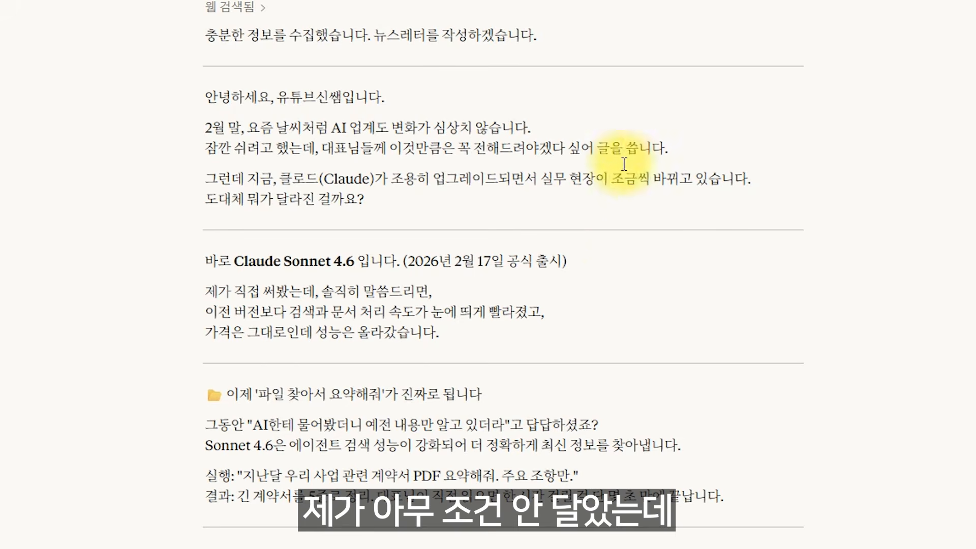
pyautogui.scroll(-5, 638, 392)
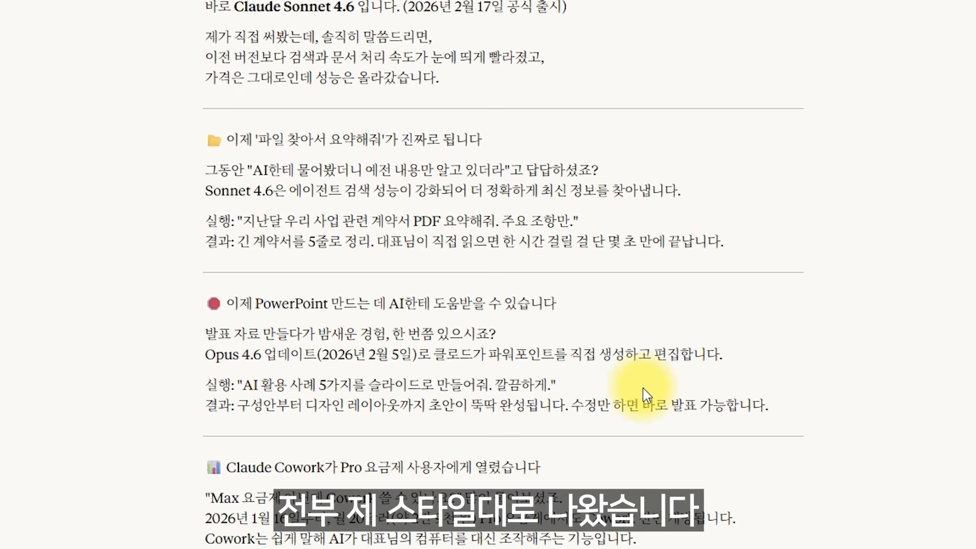
pyautogui.scroll(-5, 645, 394)
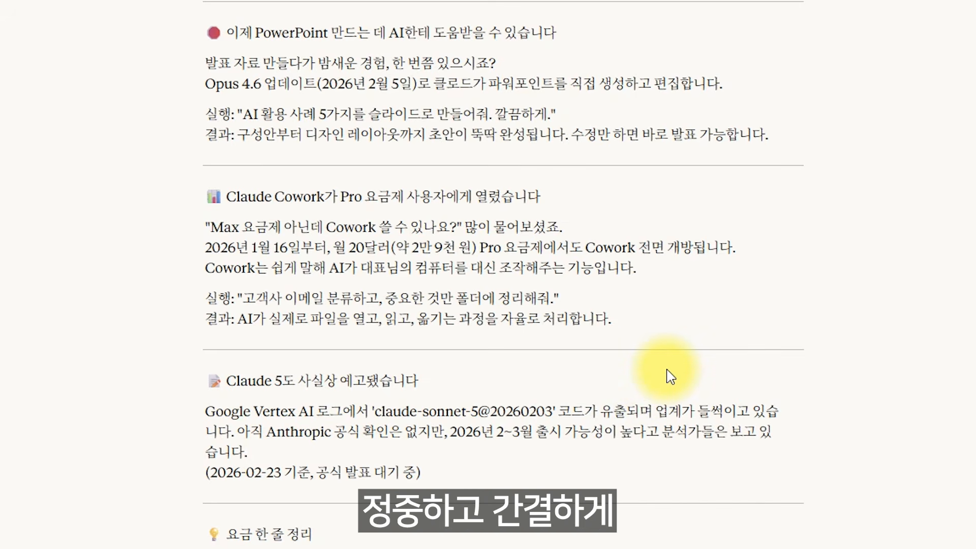
pyautogui.scroll(-5, 859, 460)
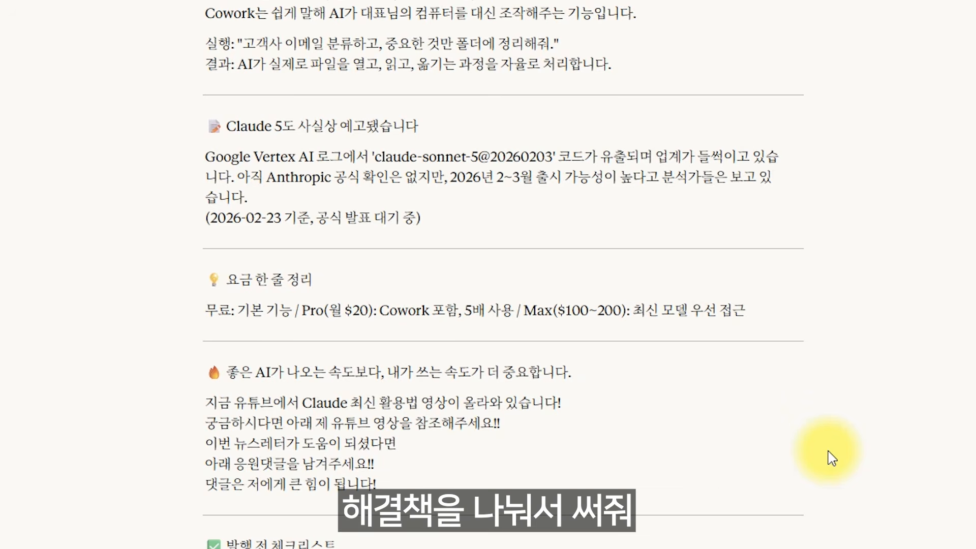
pyautogui.scroll(-3, 832, 457)
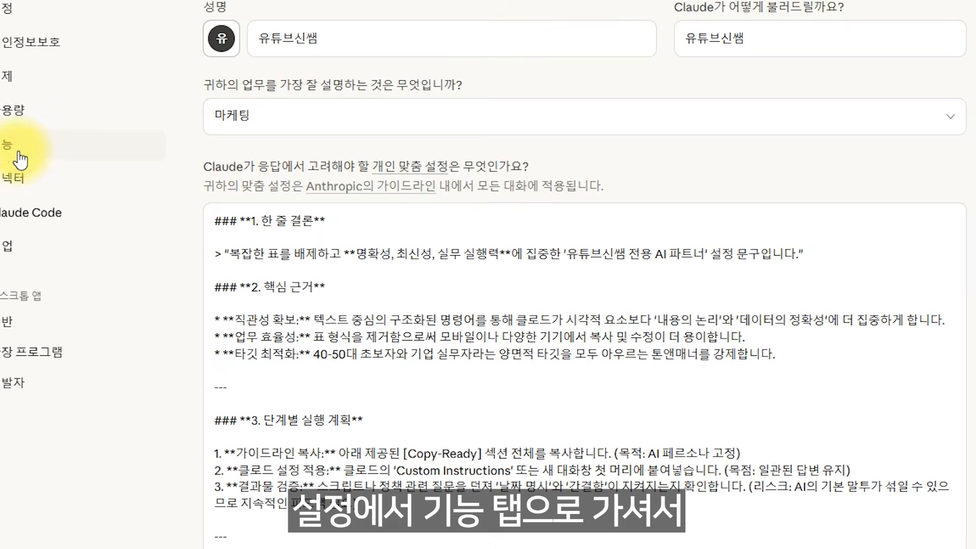
# Go to the skills page through the 기능 settings and open the "스킬 지침 작성" form for a new skill
pyautogui.click(20, 153)
pyautogui.scroll(-5, 824, 481)
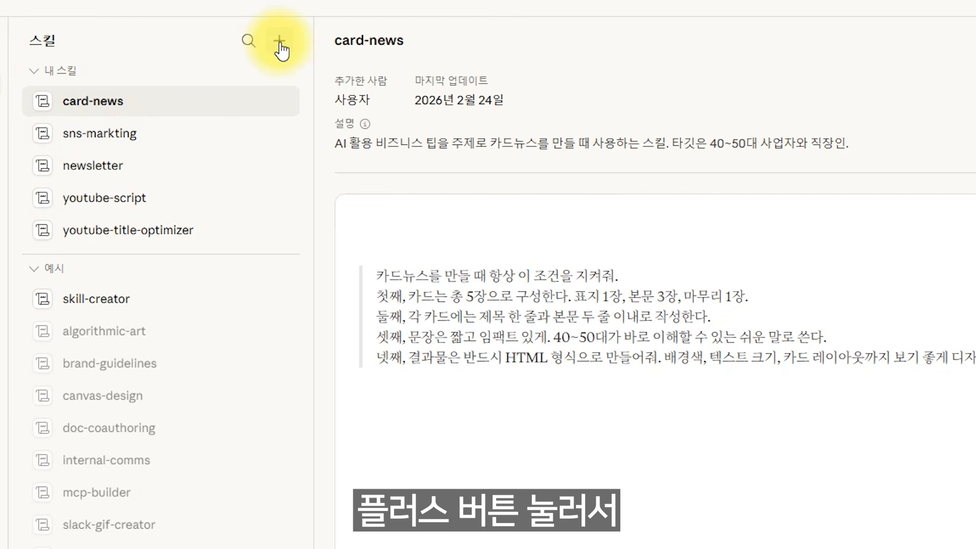
pyautogui.click(279, 41)
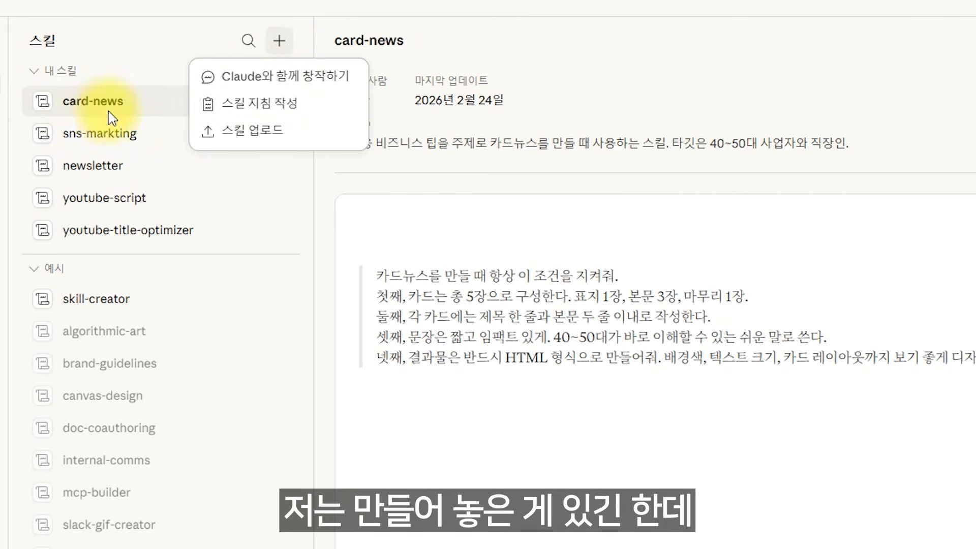
pyautogui.click(265, 106)
# Name the skill card-news and describe it on two lines: "AI 활용 비즈니스 팁을 주제로 카드뉴스를 만들 때 사용하는 스킬. 타깃은 40~50대 사업자와 직장인."
pyautogui.click(511, 277)
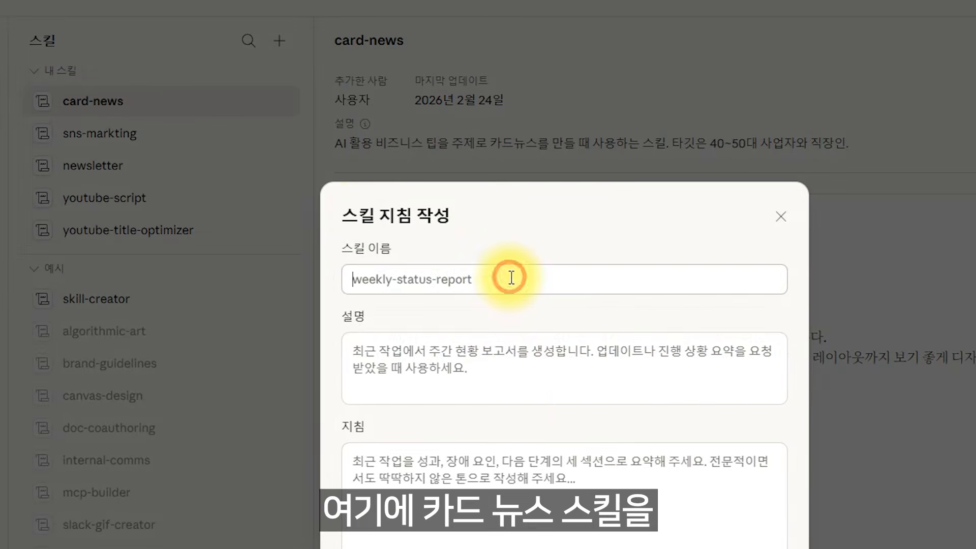
pyautogui.write('c')
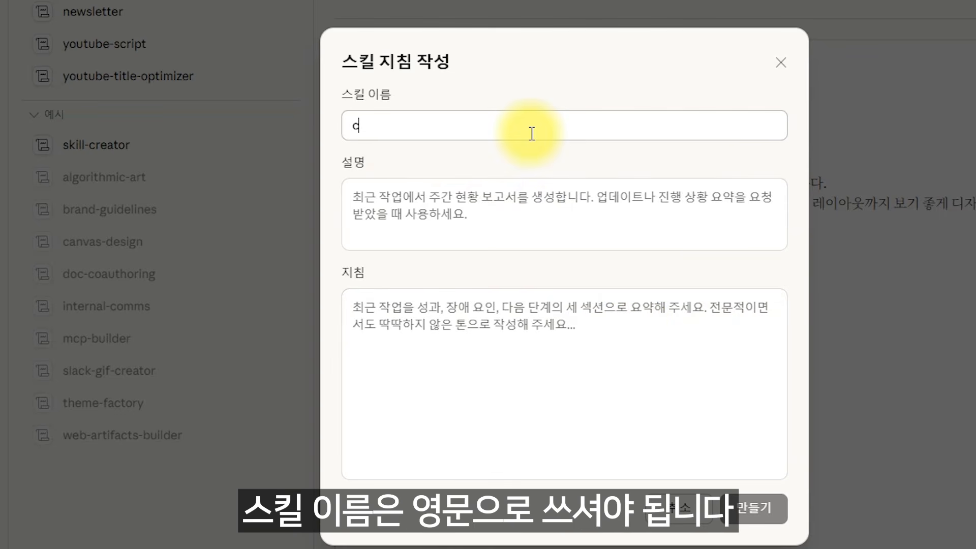
pyautogui.write('ard-news')
pyautogui.click(489, 213)
pyautogui.write('AI 활용 비즈니스 팁을 주제로 카드뉴스를 만들 때 사용하는 스킬. 타깃은 40~50대 사업자와 직장인.')
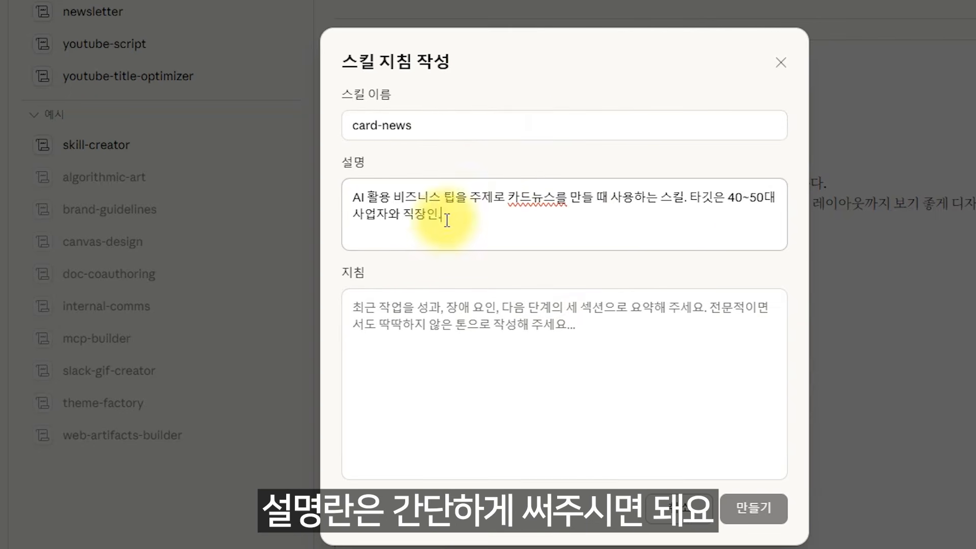
pyautogui.click(692, 197)
pyautogui.press('Return')
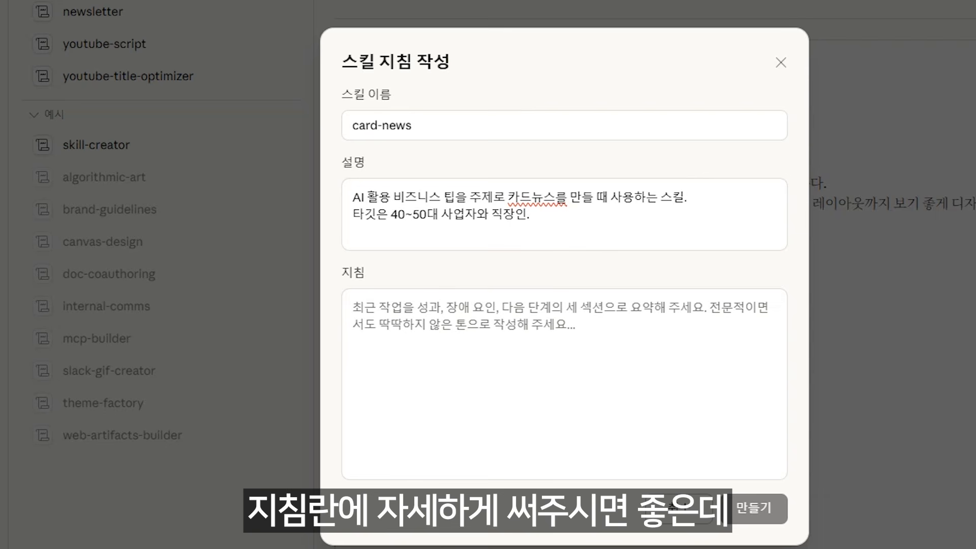
# Paste the card-news guidelines (five cards, one-line titles, two-line bodies, easy wording, HTML output) as instructions, try to create the skill, and close the form
pyautogui.click(584, 342)
pyautogui.hotkey('ctrl', 'v')
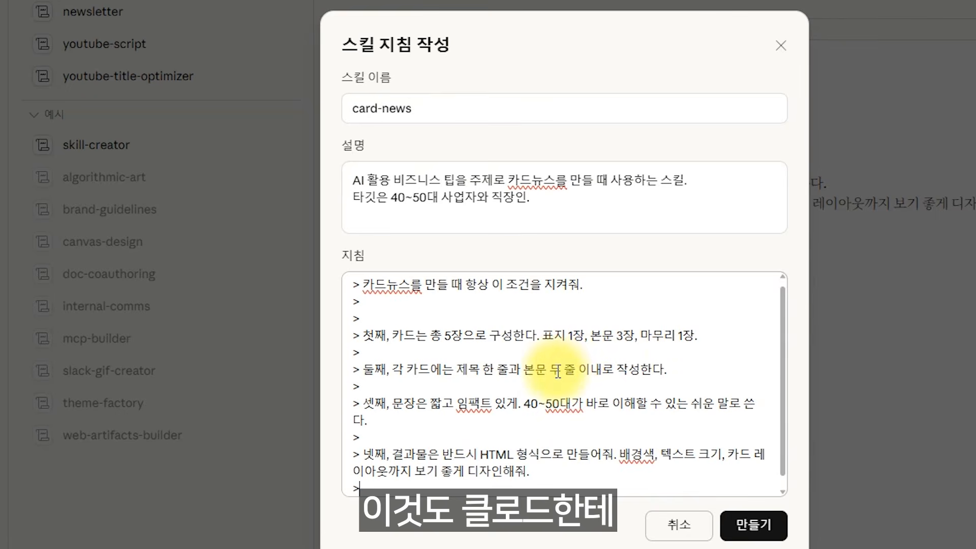
pyautogui.scroll(-1, 536, 386)
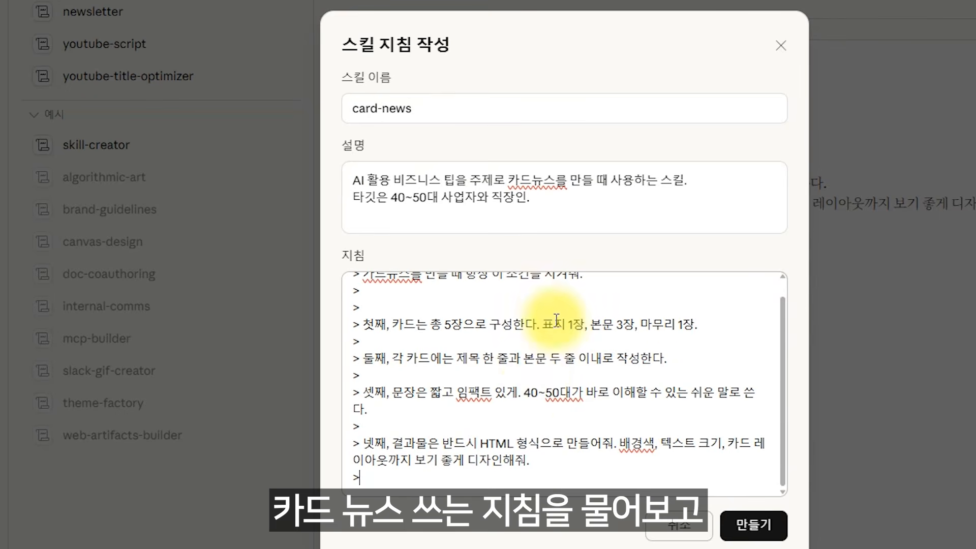
pyautogui.scroll(2, 564, 320)
pyautogui.moveTo(588, 296); pyautogui.dragTo(603, 462)
pyautogui.click(590, 453)
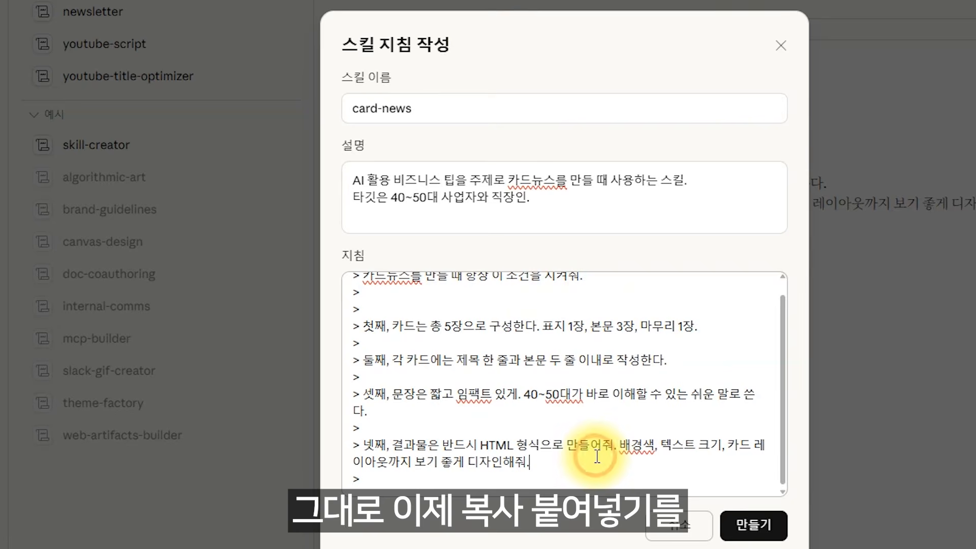
pyautogui.click(758, 524)
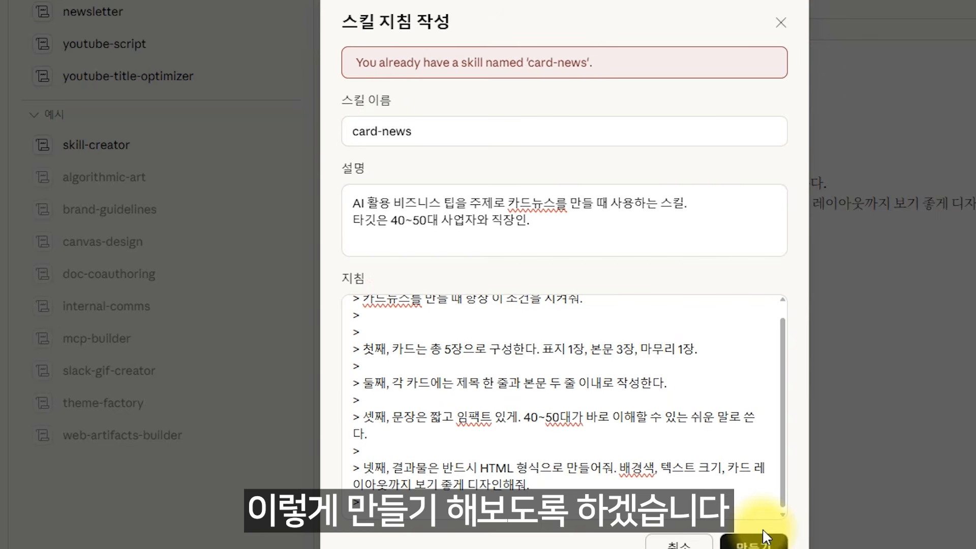
pyautogui.click(783, 31)
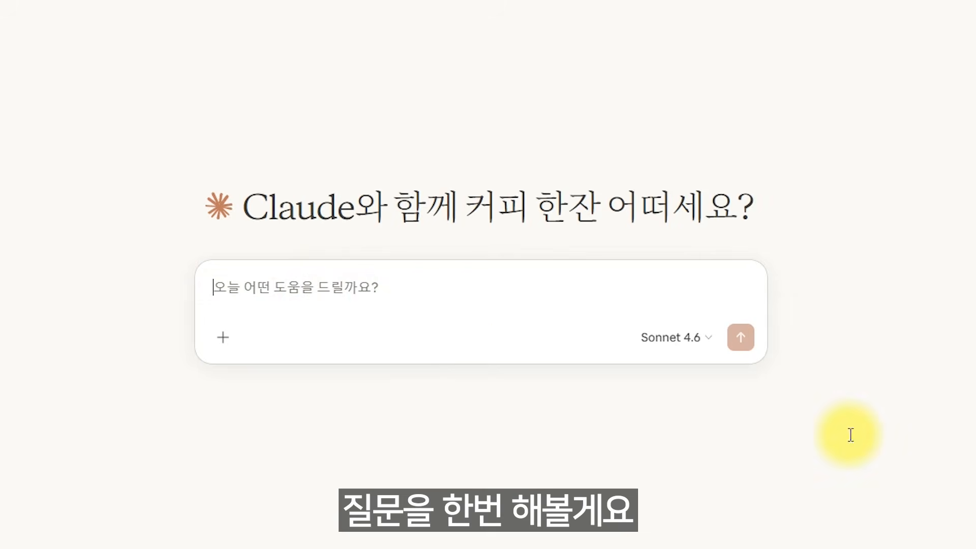
# Send the prompt "2026년 최신 AI툴 활용해서 업무 시간 줄이는 비즈니스 팁 카드뉴스 만들어줘." and look through the generated cards
pyautogui.write('2026년 최신 AI툴 활용해서 업무 시간 줄이는 비즈니스 팁 카드뉴스 만들어줘.')
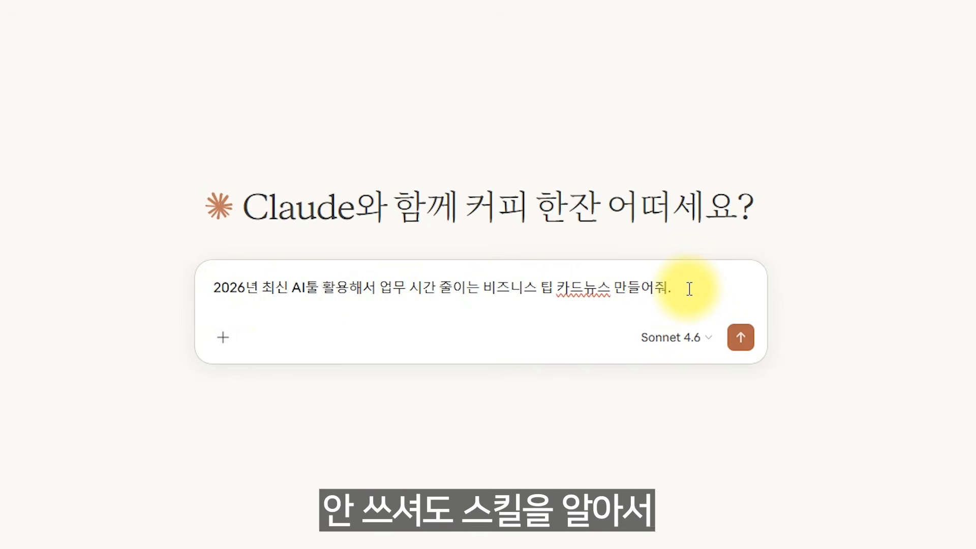
pyautogui.click(742, 339)
pyautogui.moveTo(180, 100); pyautogui.dragTo(397, 106)
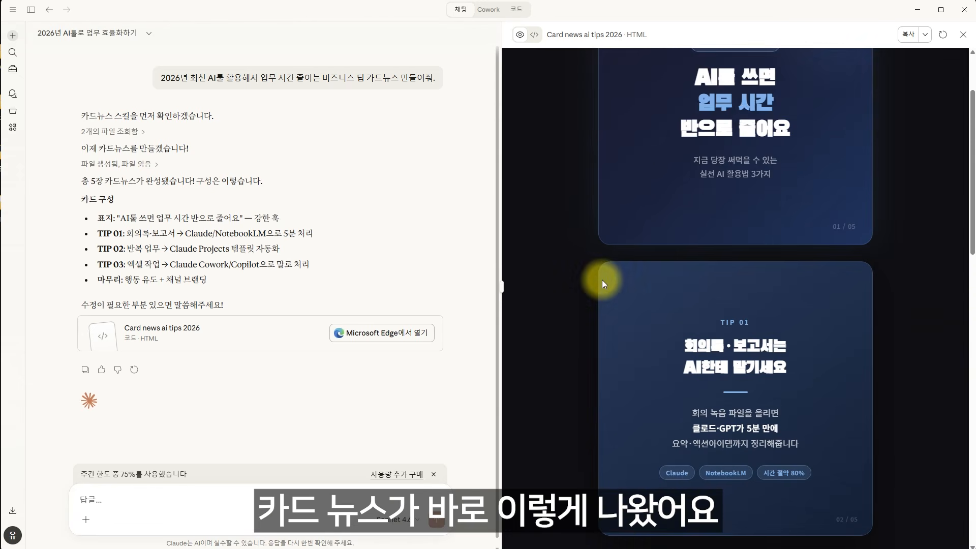
pyautogui.scroll(-5, 602, 280)
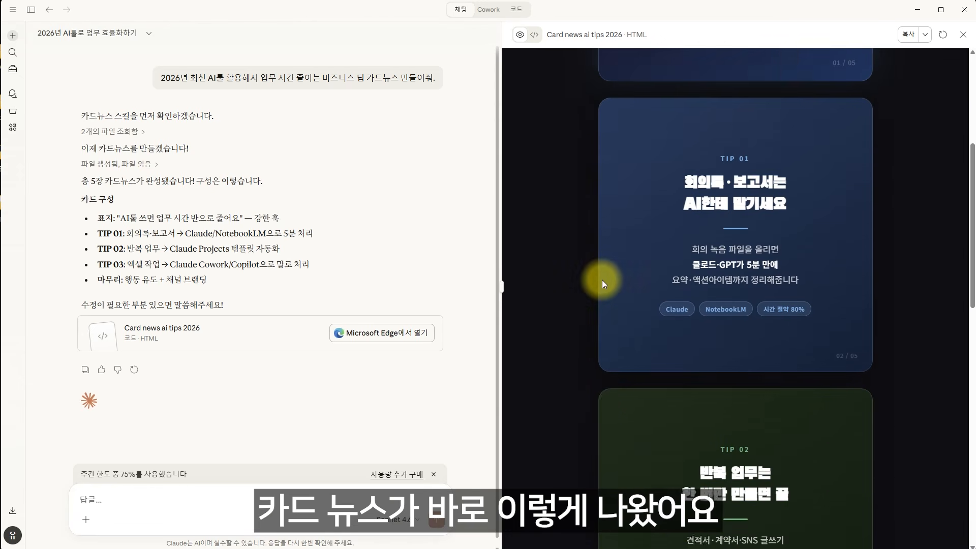
# Examine the generated card-news preview from the cover through the three tip cards to the closing card
pyautogui.scroll(-2, 602, 279)
pyautogui.scroll(7, 592, 281)
pyautogui.scroll(-5, 603, 283)
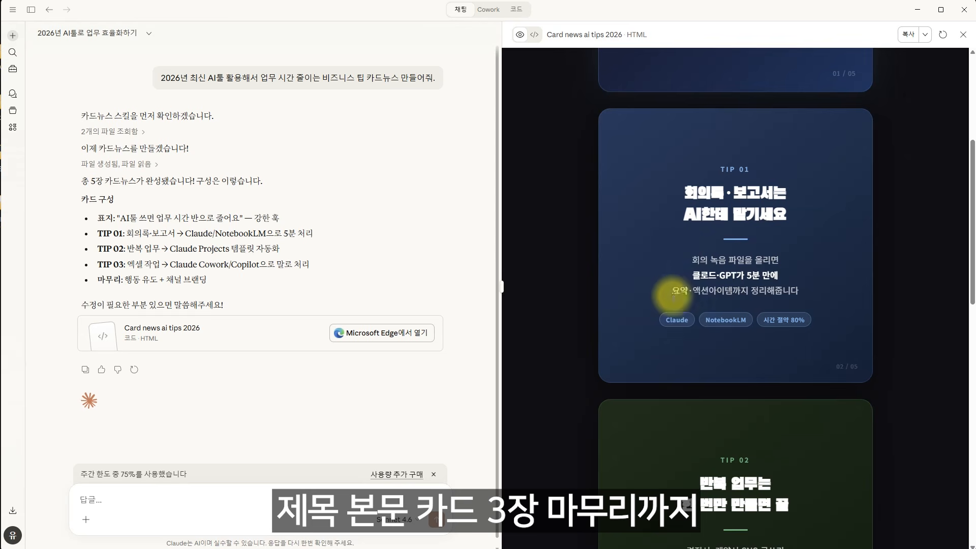
pyautogui.scroll(-12, 673, 296)
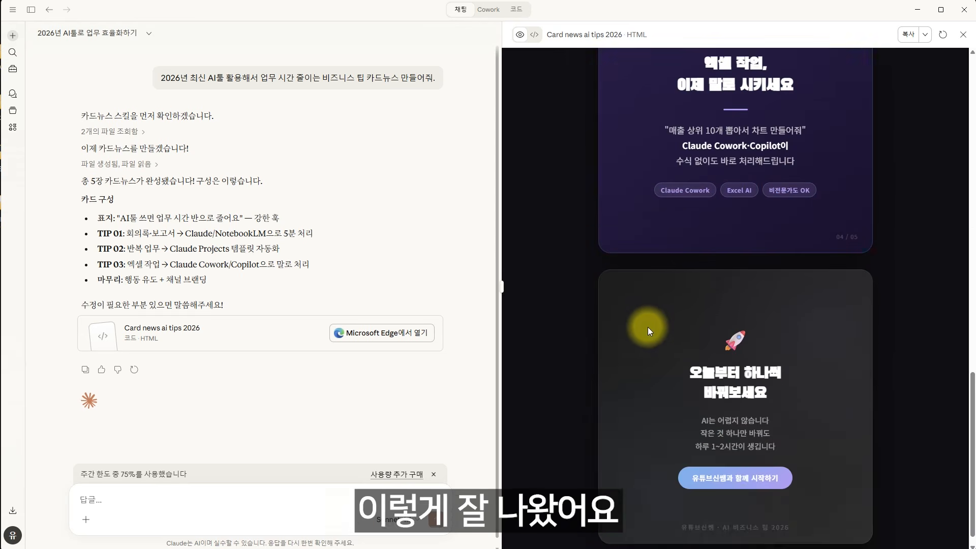
pyautogui.scroll(-1, 661, 330)
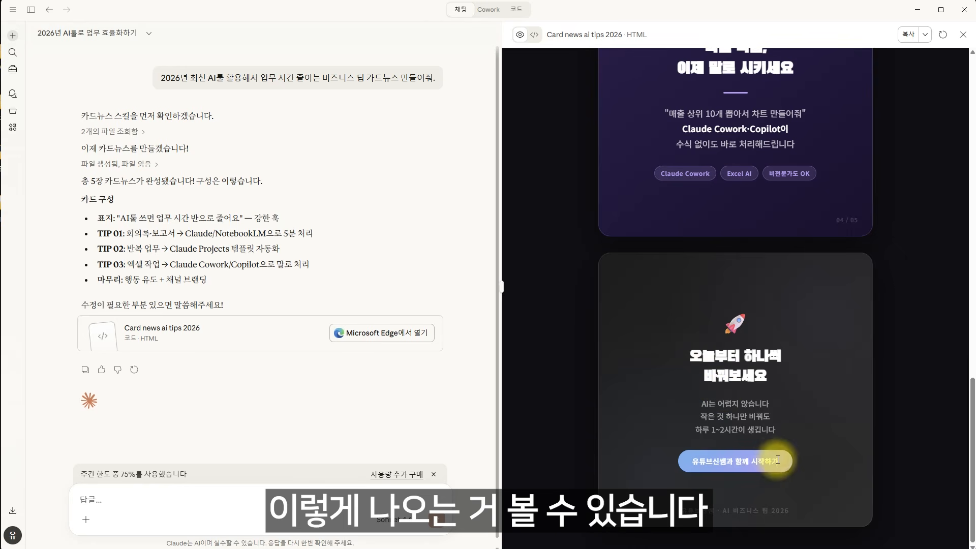
pyautogui.scroll(7, 844, 404)
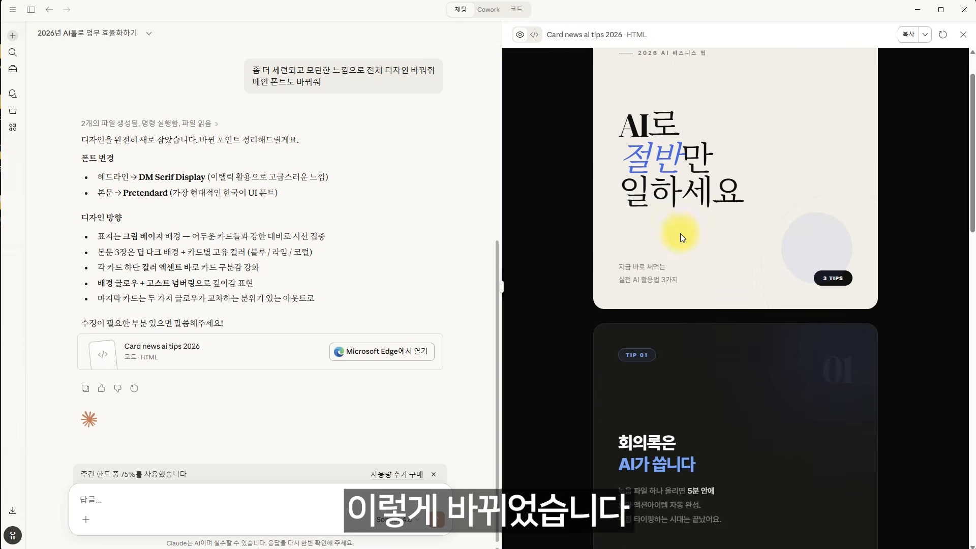
# Review the redesigned card-news preview, checking the new fonts and modern styling on the cover, tip cards and closing card
pyautogui.scroll(-3, 680, 234)
pyautogui.scroll(-15, 680, 233)
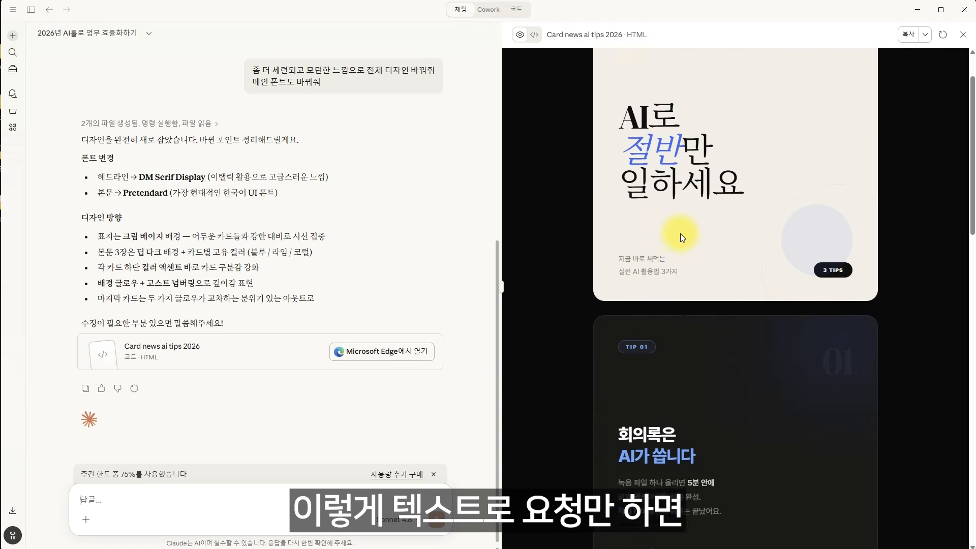
pyautogui.scroll(-4, 680, 233)
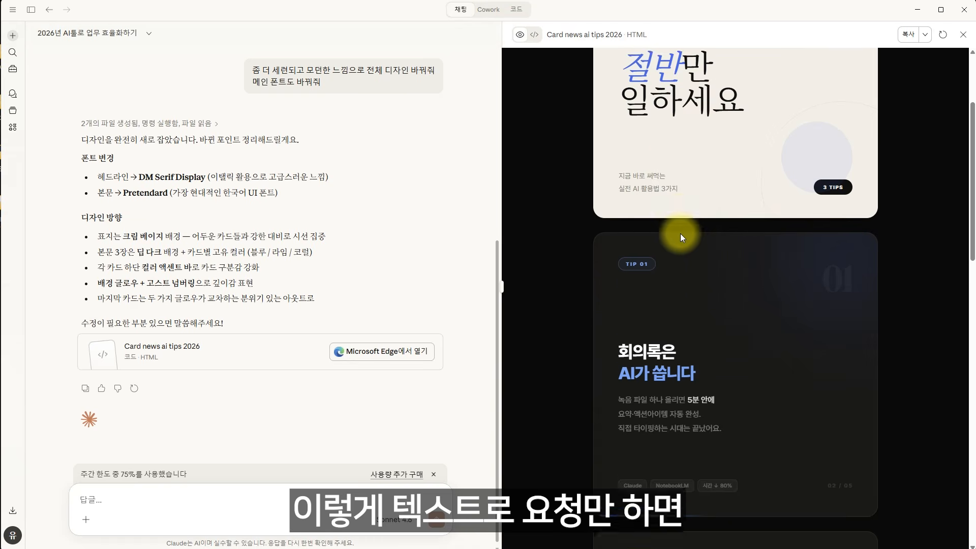
pyautogui.scroll(-12, 680, 233)
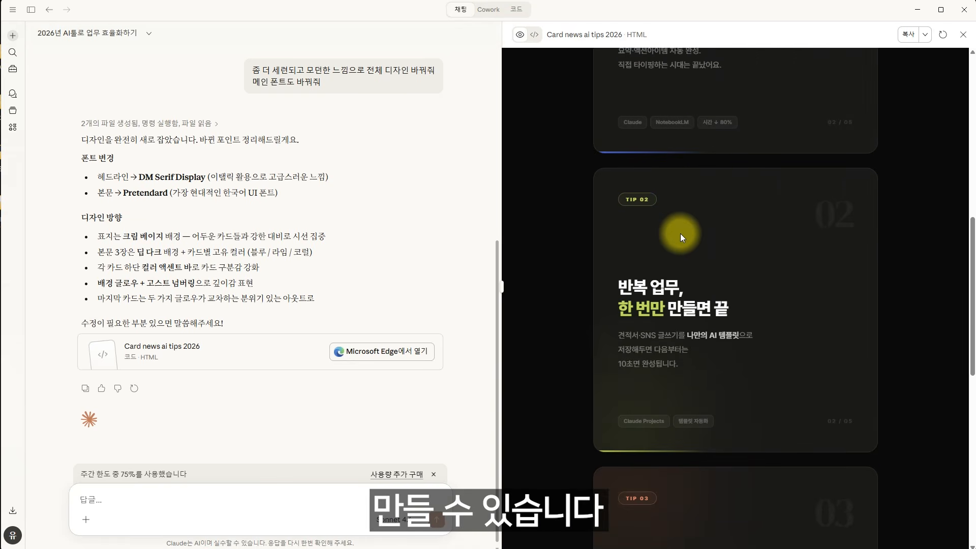
pyautogui.scroll(-3, 680, 234)
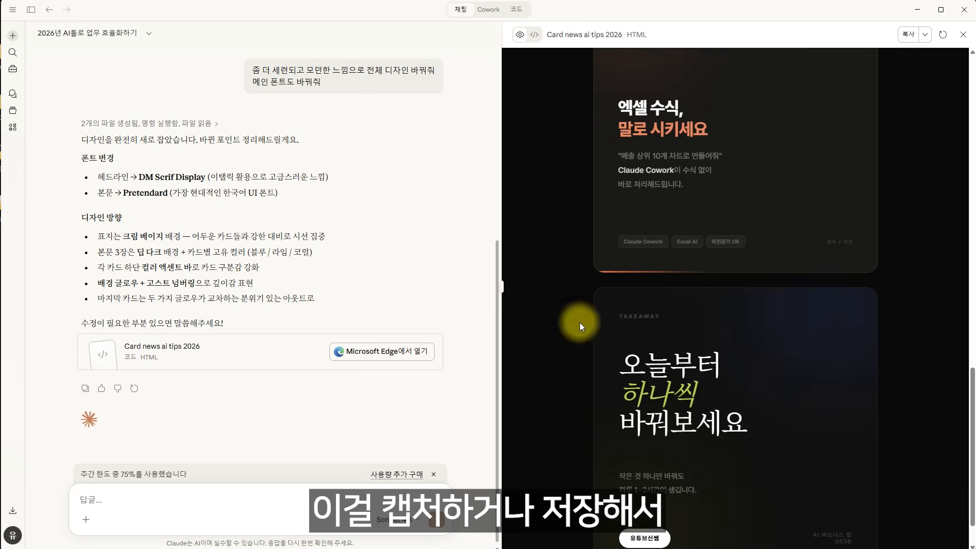
pyautogui.scroll(-1, 820, 421)
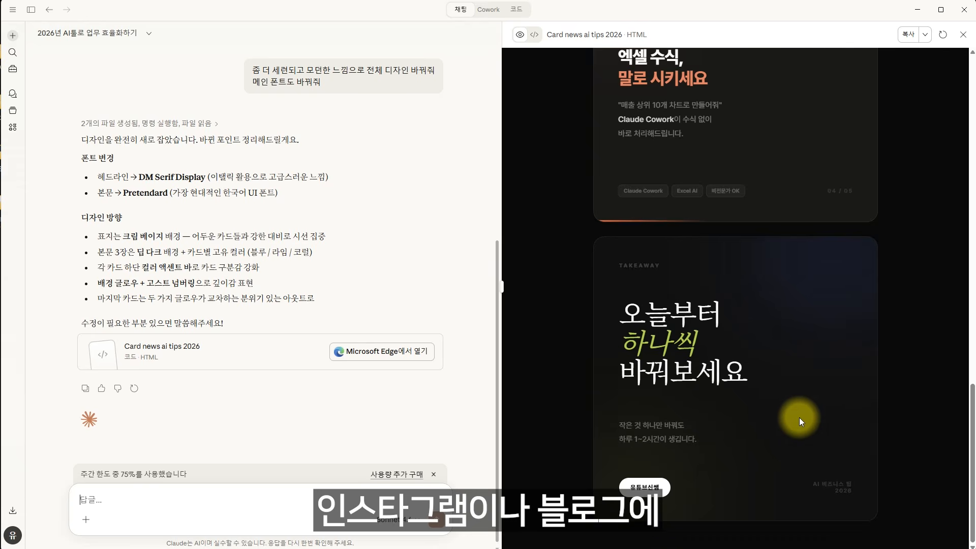